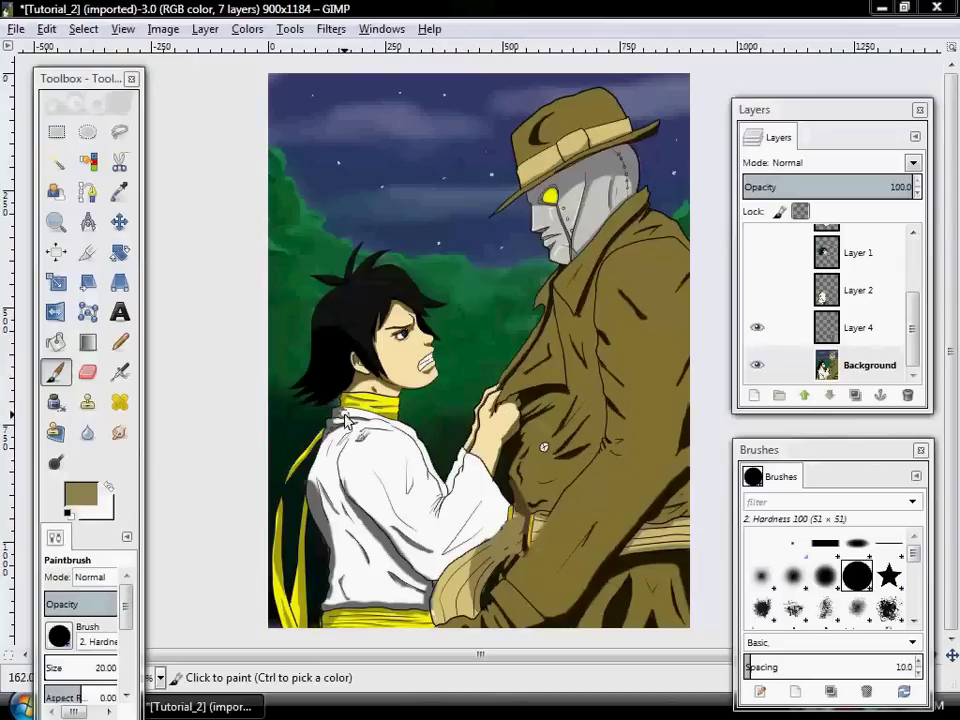
Undo the stray paint mark on the background and make Layer 1 and Layer 2 visible.
{"action": "left_click", "coordinate": [401, 361]}
{"action": "key", "text": "ctrl+z"}
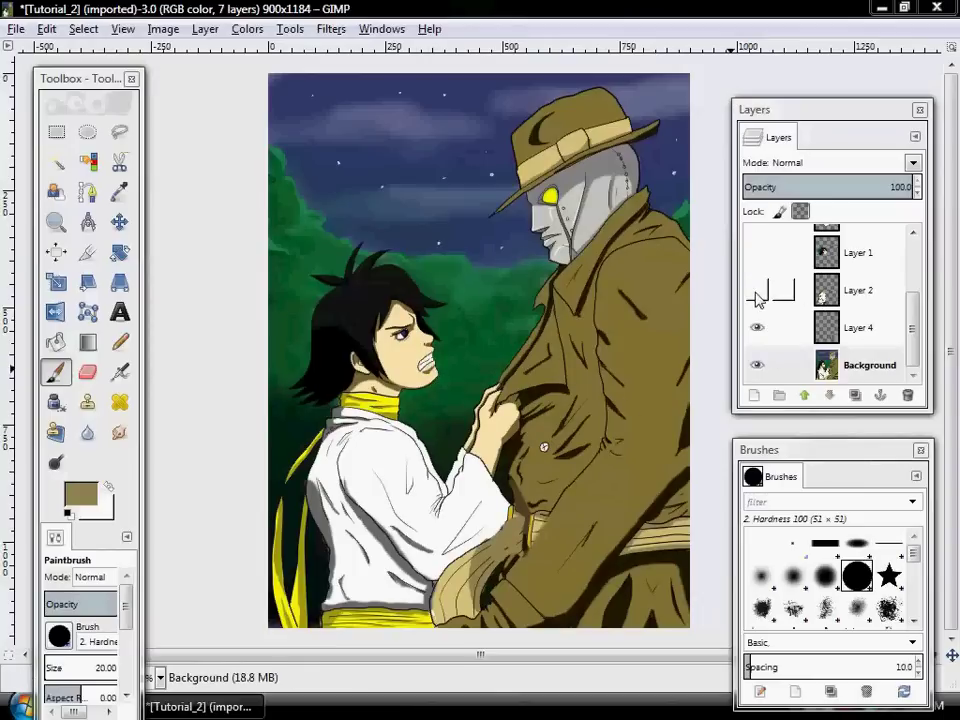
{"action": "left_click", "coordinate": [756, 252]}
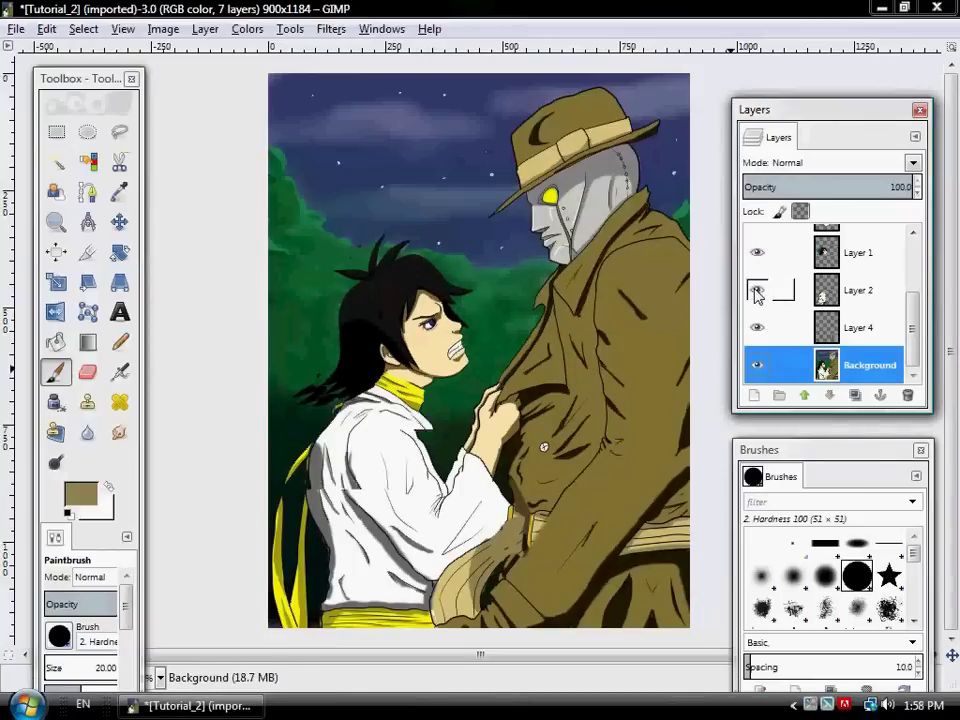
{"action": "left_click", "coordinate": [757, 290]}
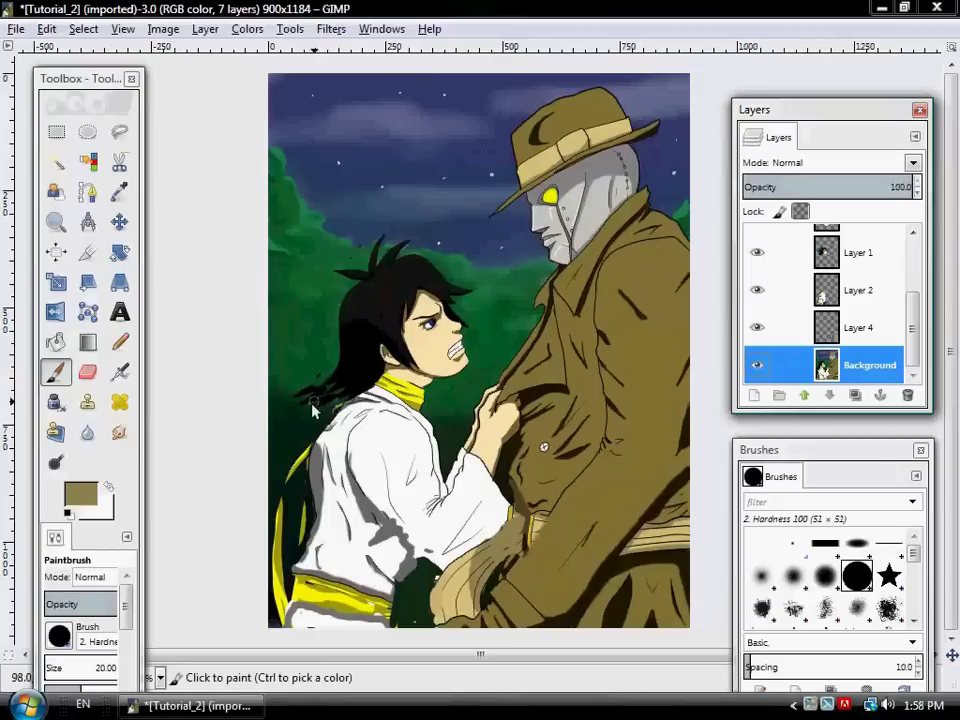
Hide Layer 1 and Layer 2 and show them again to compare the boy's original and corrected pose.
{"action": "left_click", "coordinate": [758, 290]}
{"action": "left_click", "coordinate": [757, 253]}
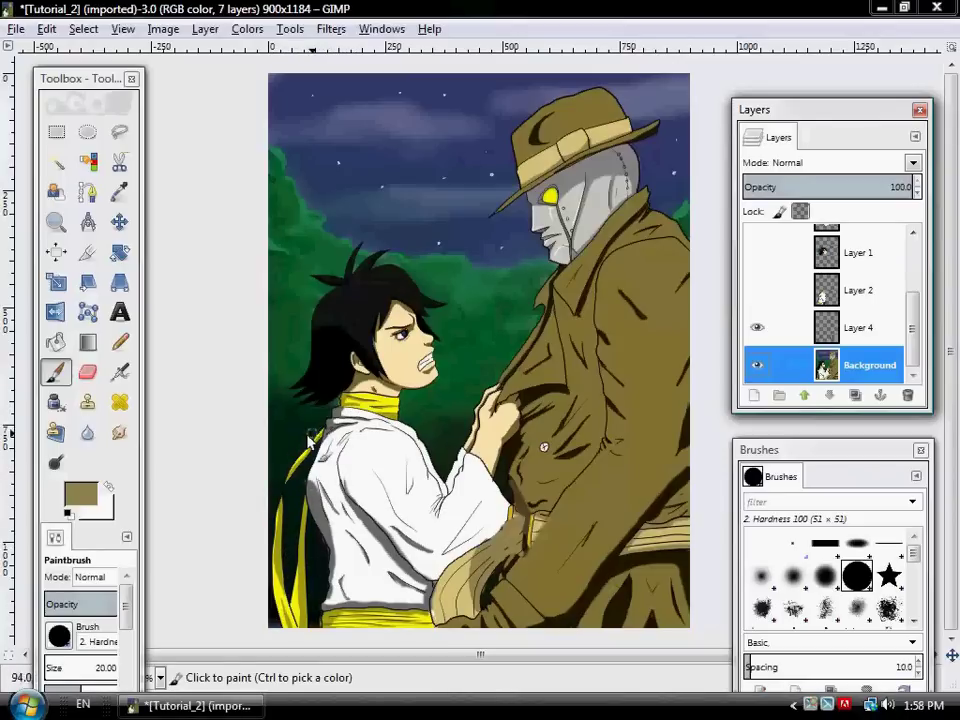
{"action": "left_click", "coordinate": [757, 290]}
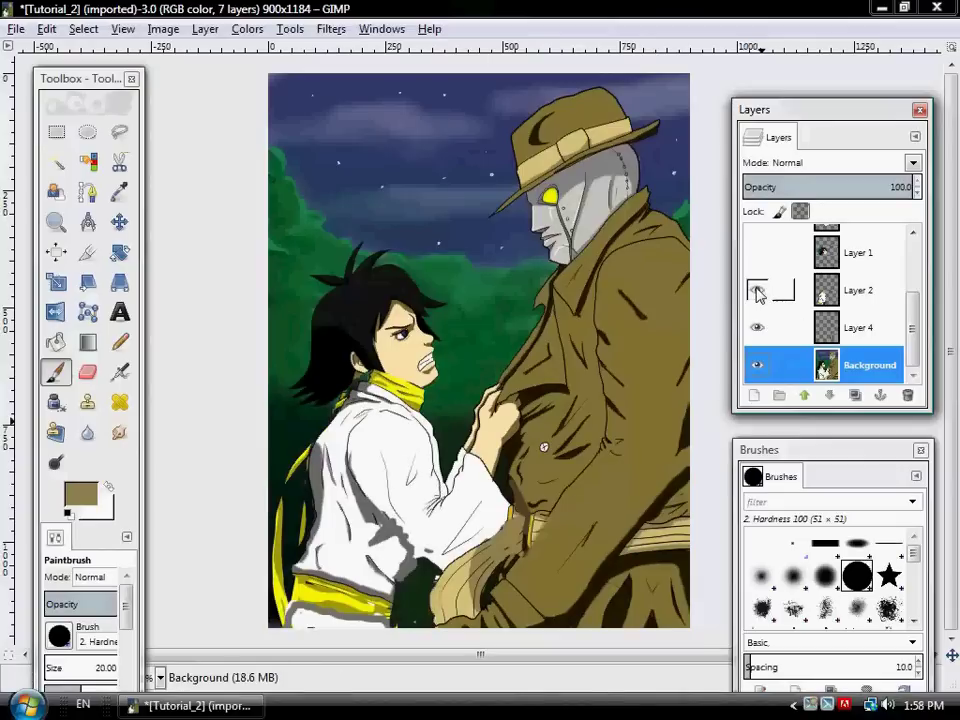
{"action": "left_click", "coordinate": [757, 289]}
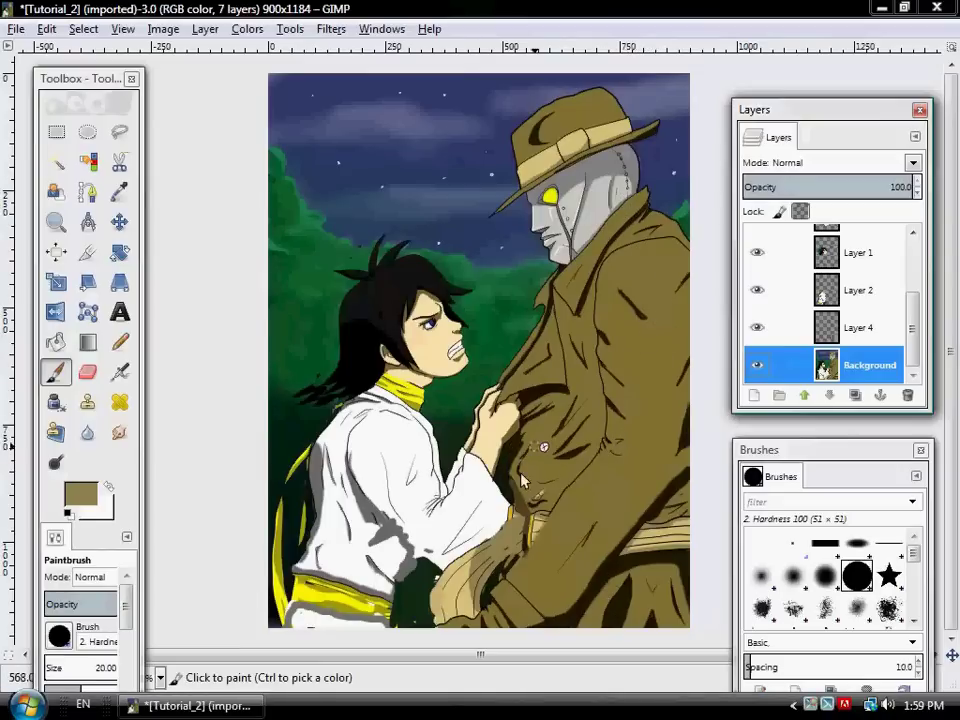
Make the "big guys arm" layer and Layer 3 visible.
{"action": "left_click_drag", "start_coordinate": [917, 311], "coordinate": [926, 268]}
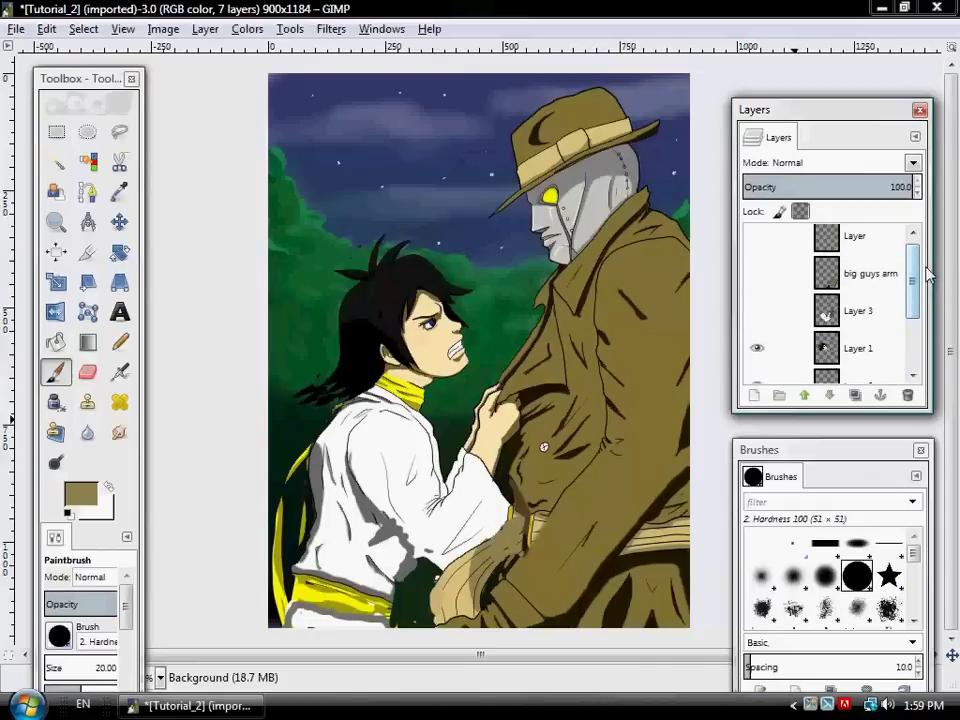
{"action": "left_click", "coordinate": [756, 285]}
{"action": "left_click", "coordinate": [758, 285]}
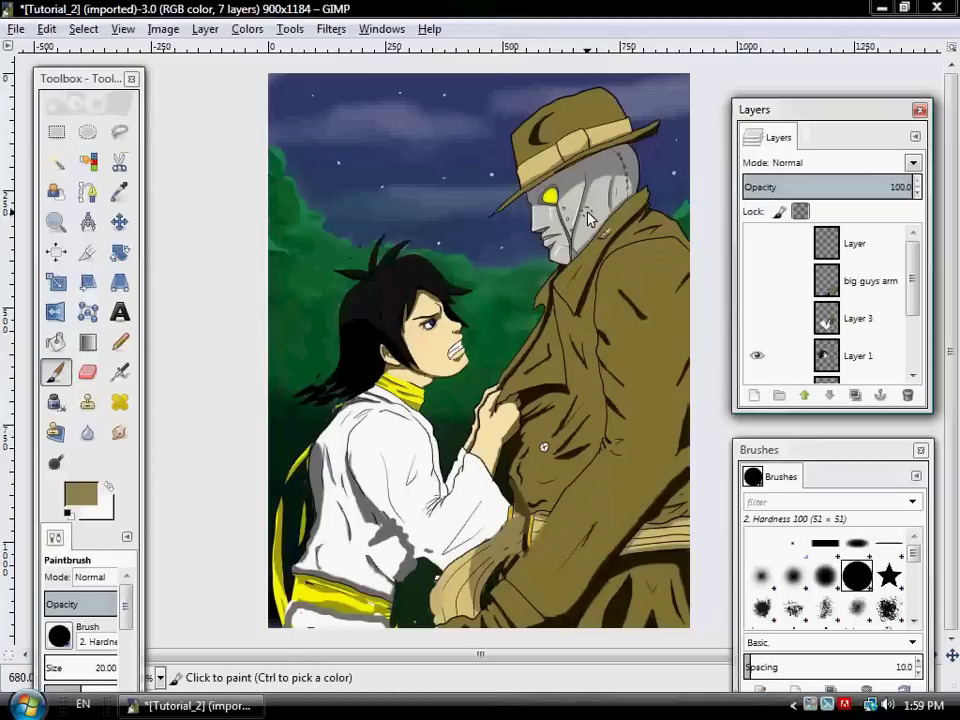
{"action": "left_click", "coordinate": [757, 280]}
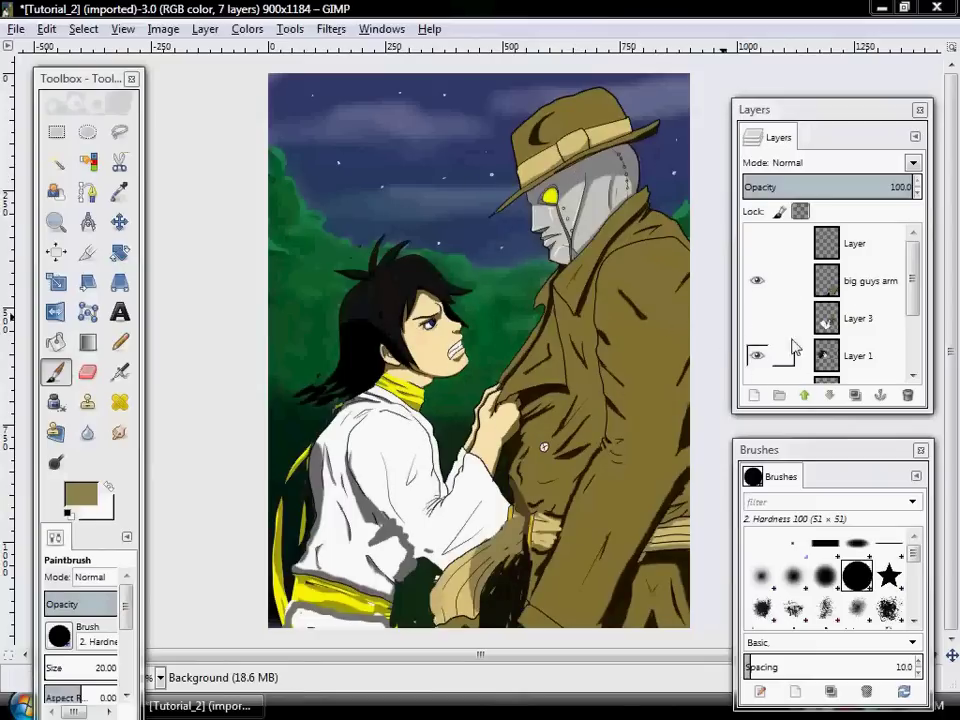
{"action": "left_click", "coordinate": [757, 318]}
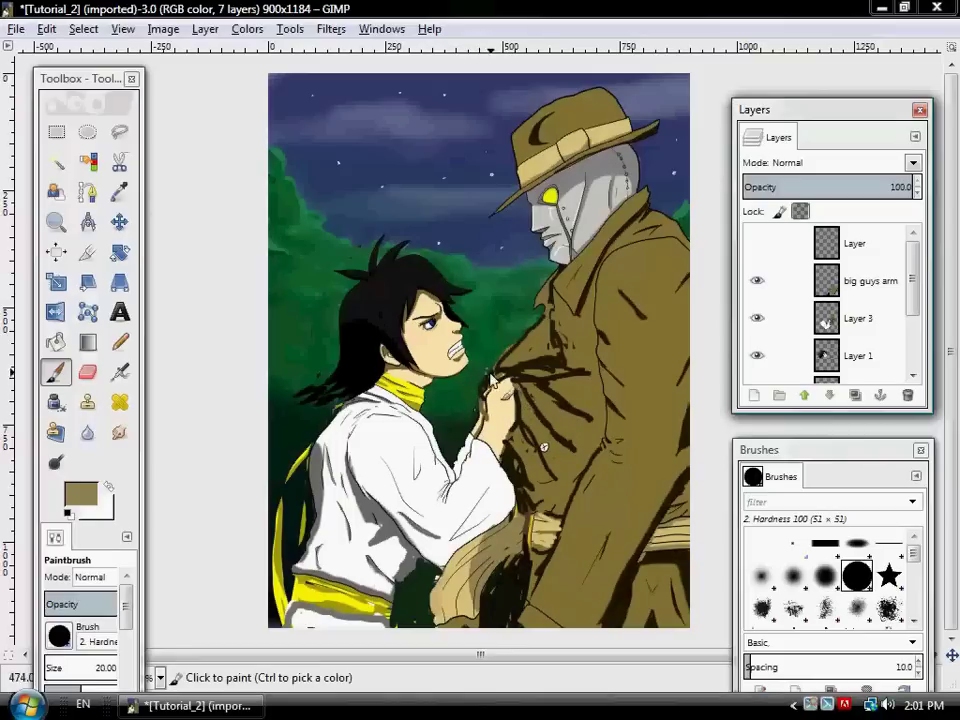
Toggle the "big guys arm" layer and Layer 3 off and on to compare the arm and coat corrections.
{"action": "left_click", "coordinate": [757, 283]}
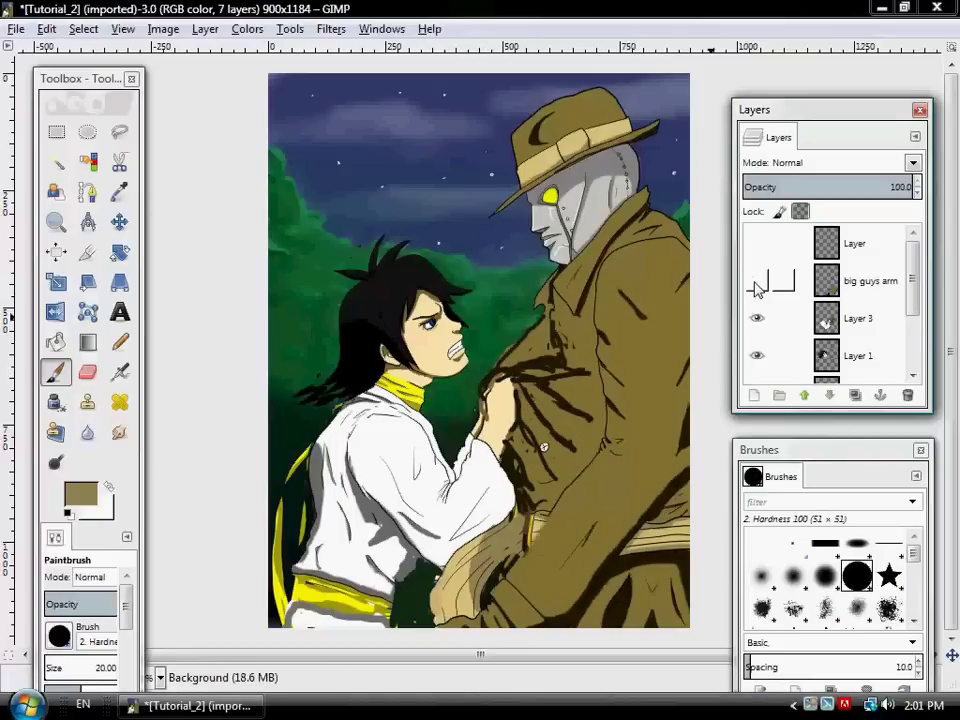
{"action": "scroll", "coordinate": [793, 290], "scroll_direction": "down", "scroll_amount": 1}
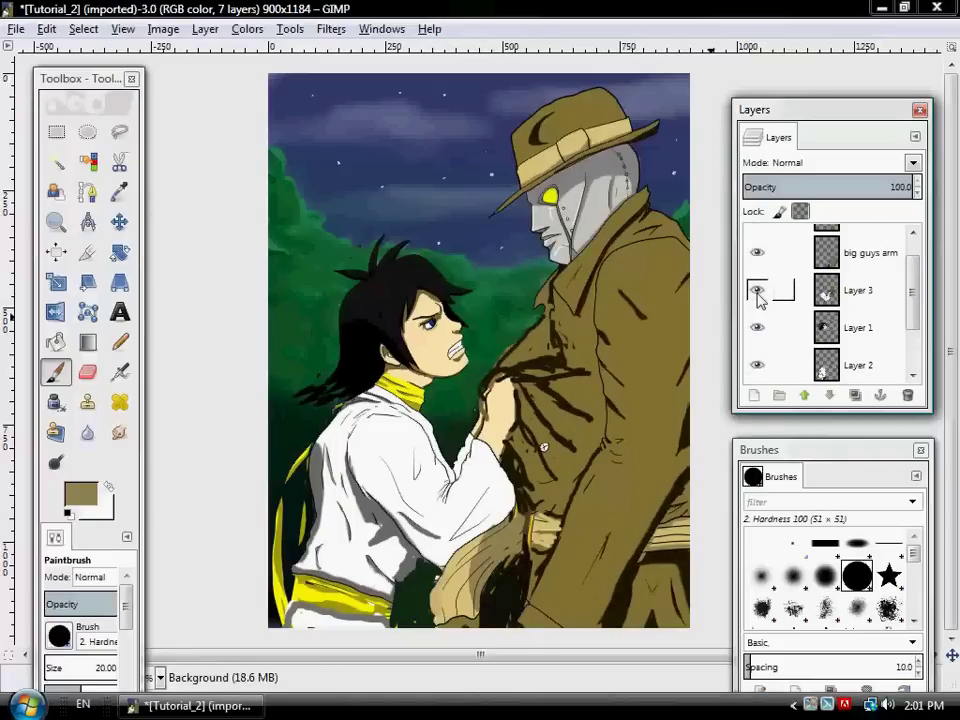
{"action": "left_click", "coordinate": [757, 290]}
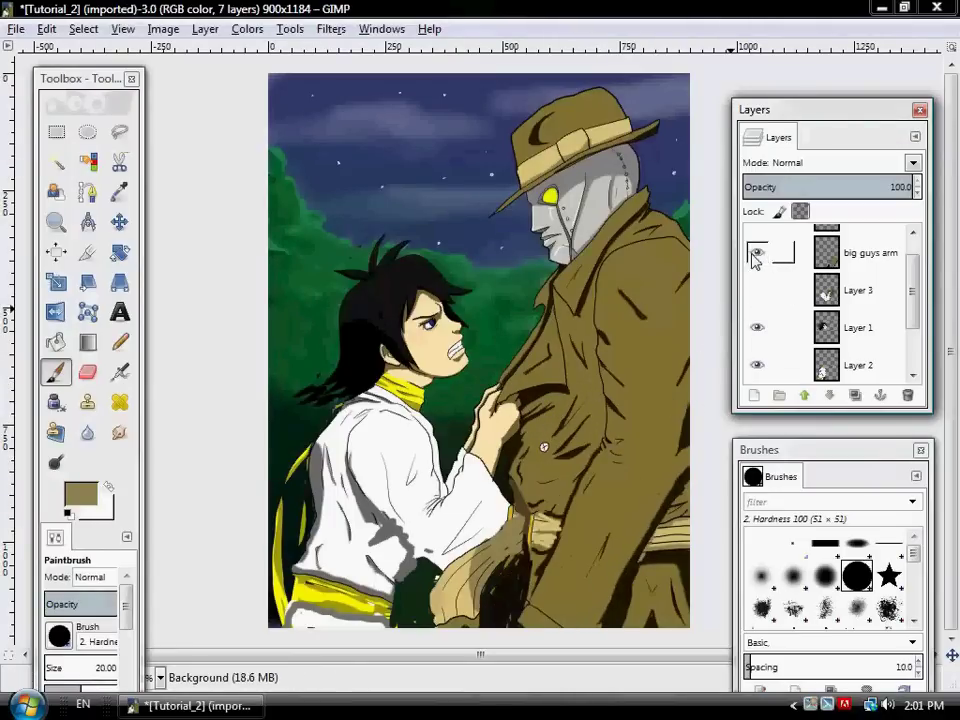
{"action": "left_click", "coordinate": [757, 293]}
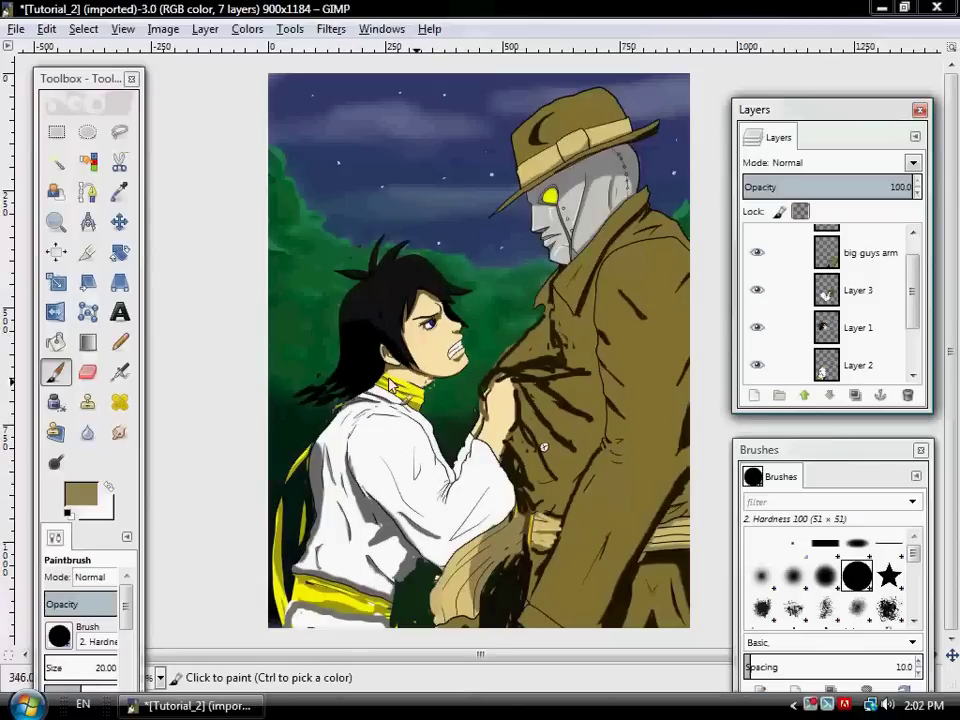
{"action": "left_click_drag", "start_coordinate": [915, 300], "coordinate": [915, 274]}
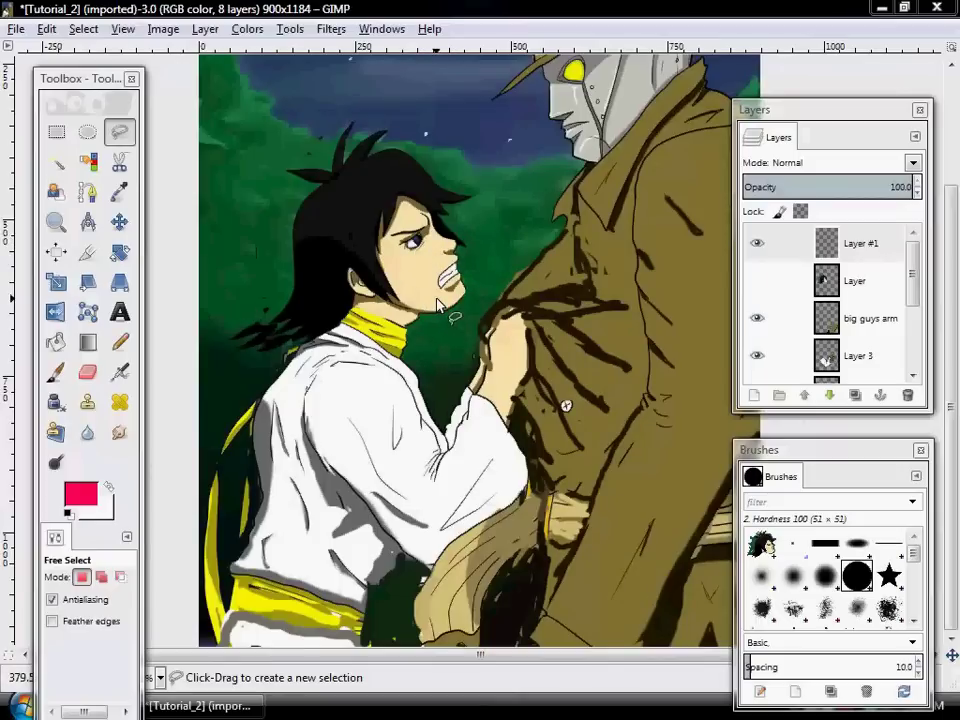
Paint pink guide lines around the boy's mouth, chin and jaw on Layer #1 with a size 6 Paintbrush.
{"action": "left_click", "coordinate": [58, 373]}
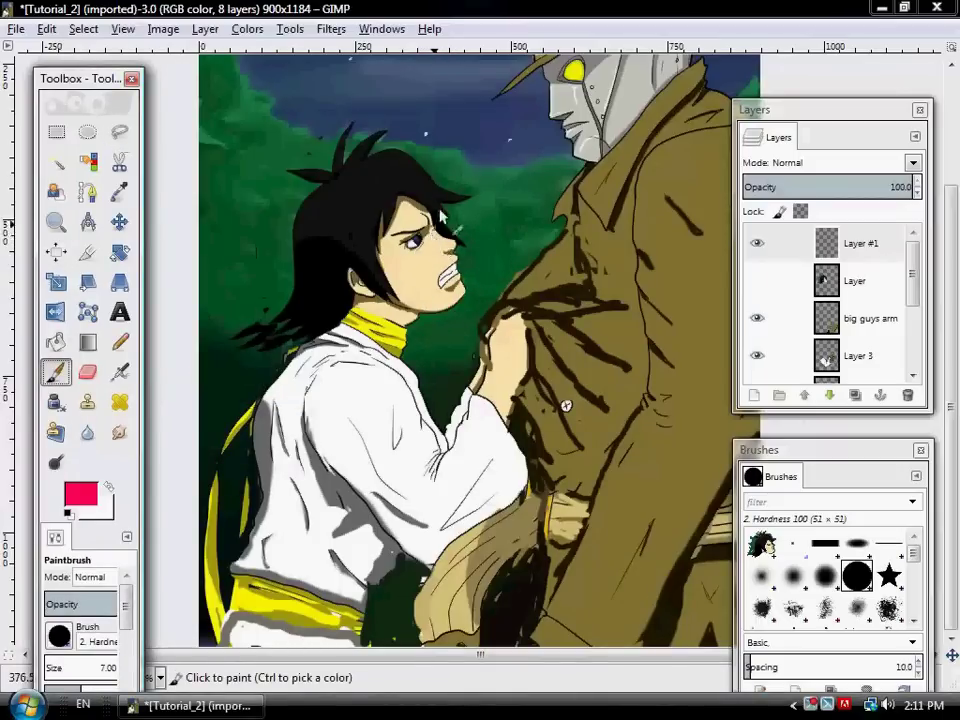
{"action": "key", "text": "bracketleft"}
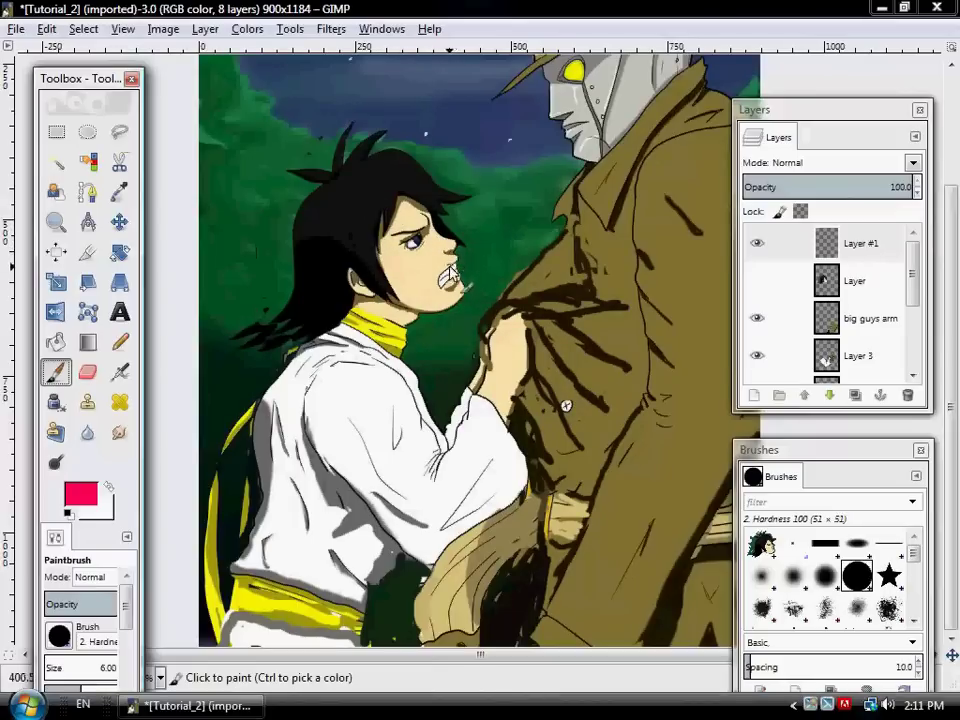
{"action": "left_click_drag", "start_coordinate": [458, 263], "coordinate": [450, 264]}
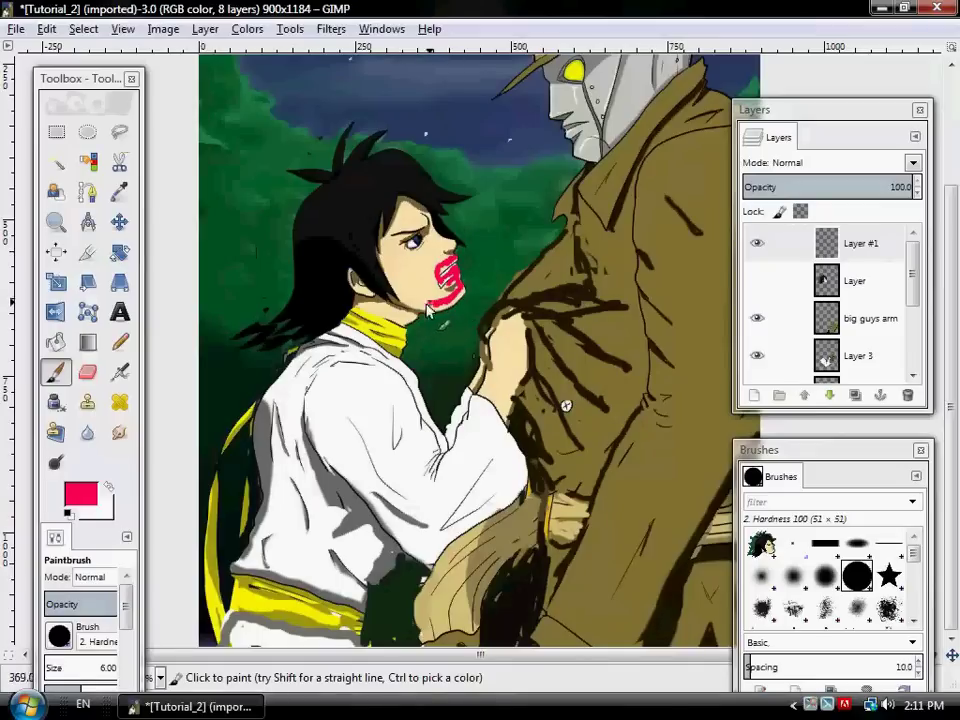
{"action": "left_click_drag", "start_coordinate": [458, 291], "coordinate": [387, 298]}
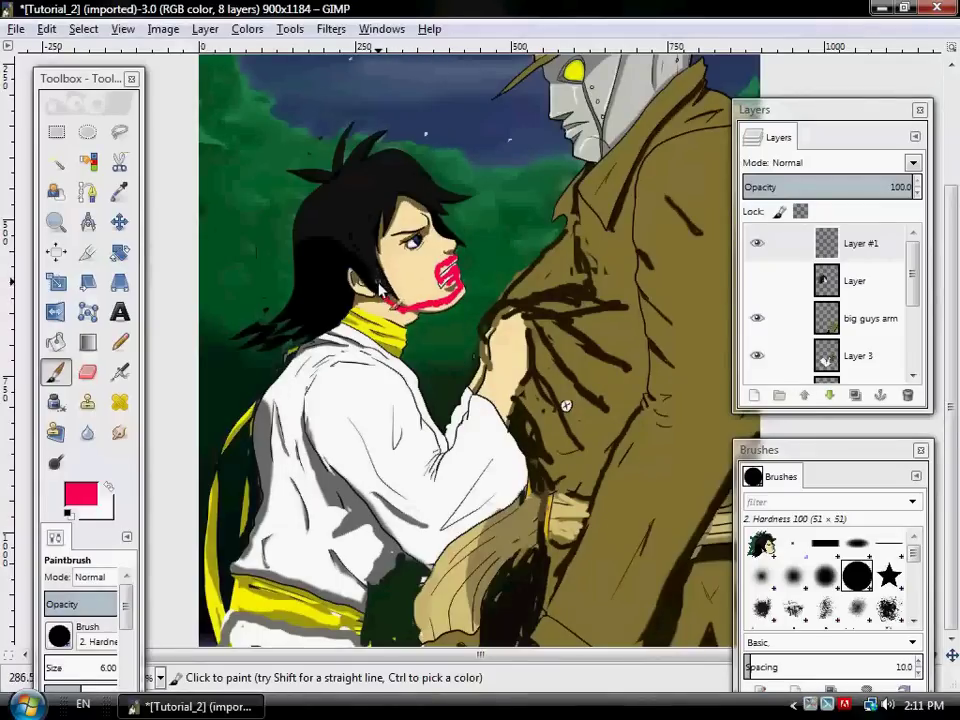
Hide Layer #1 and show it again to check the face beneath the pink guide lines.
{"action": "left_click", "coordinate": [850, 243]}
{"action": "left_click", "coordinate": [757, 243]}
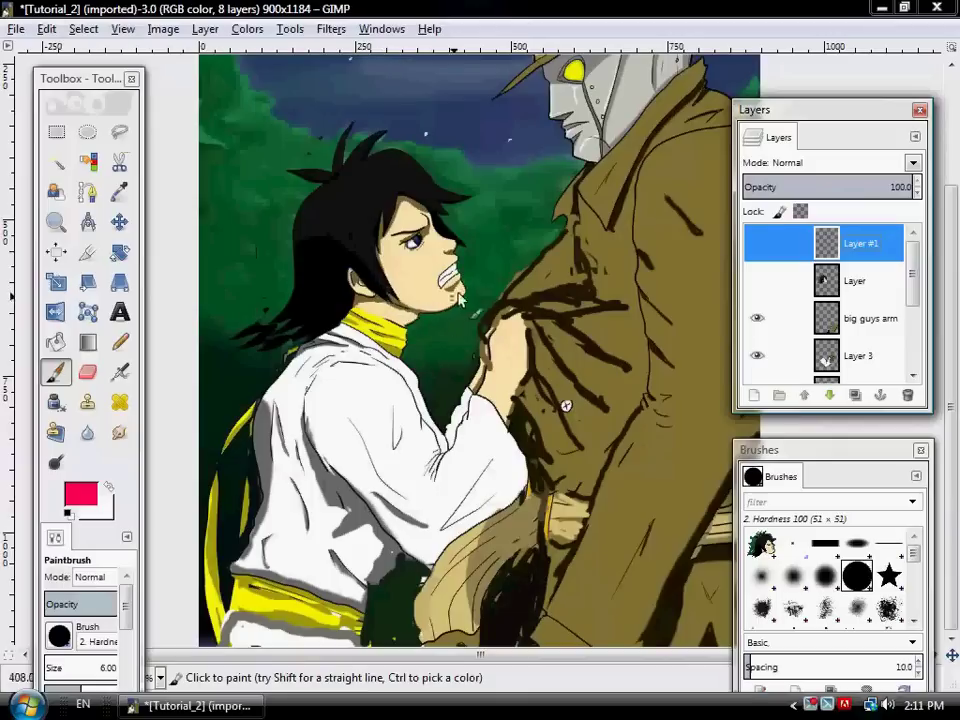
{"action": "left_click", "coordinate": [757, 243]}
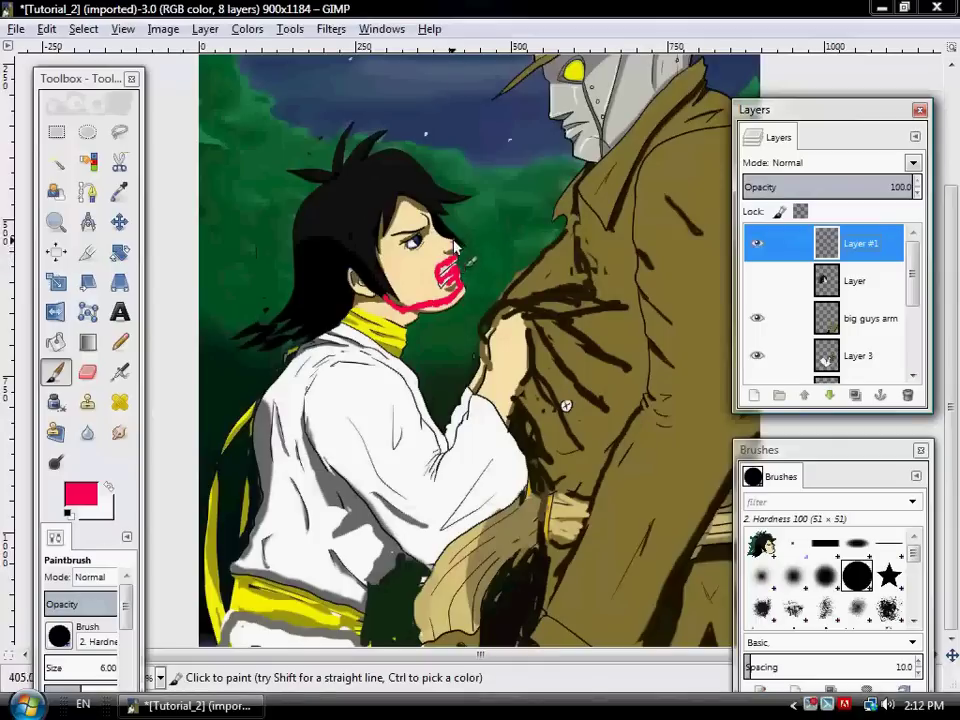
Paint the nose, eye socket, cheekbone and skull outline in pink over the boy's head on Layer #1.
{"action": "left_click_drag", "start_coordinate": [437, 238], "coordinate": [459, 246]}
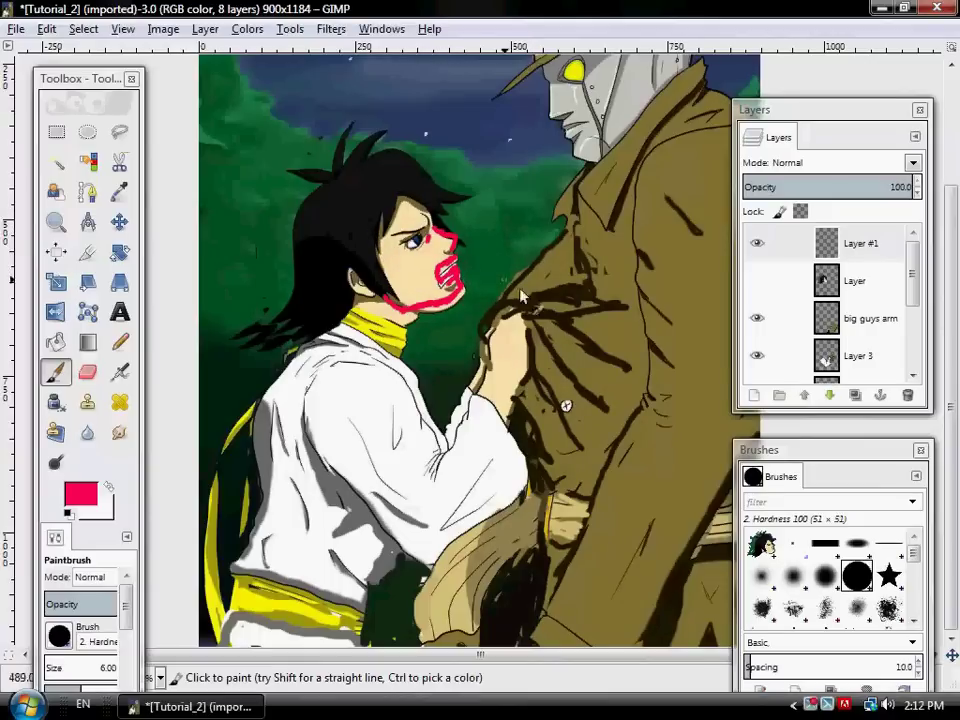
{"action": "mouse_move", "coordinate": [424, 198]}
{"action": "left_mouse_down"}
{"action": "mouse_move", "coordinate": [325, 222]}
{"action": "mouse_move", "coordinate": [334, 260]}
{"action": "mouse_move", "coordinate": [383, 270]}
{"action": "mouse_move", "coordinate": [370, 270]}
{"action": "mouse_move", "coordinate": [403, 250]}
{"action": "mouse_move", "coordinate": [415, 220]}
{"action": "mouse_move", "coordinate": [413, 256]}
{"action": "mouse_move", "coordinate": [427, 199]}
{"action": "mouse_move", "coordinate": [441, 218]}
{"action": "mouse_move", "coordinate": [431, 249]}
{"action": "mouse_move", "coordinate": [446, 260]}
{"action": "mouse_move", "coordinate": [443, 280]}
{"action": "mouse_move", "coordinate": [400, 293]}
{"action": "left_mouse_up"}
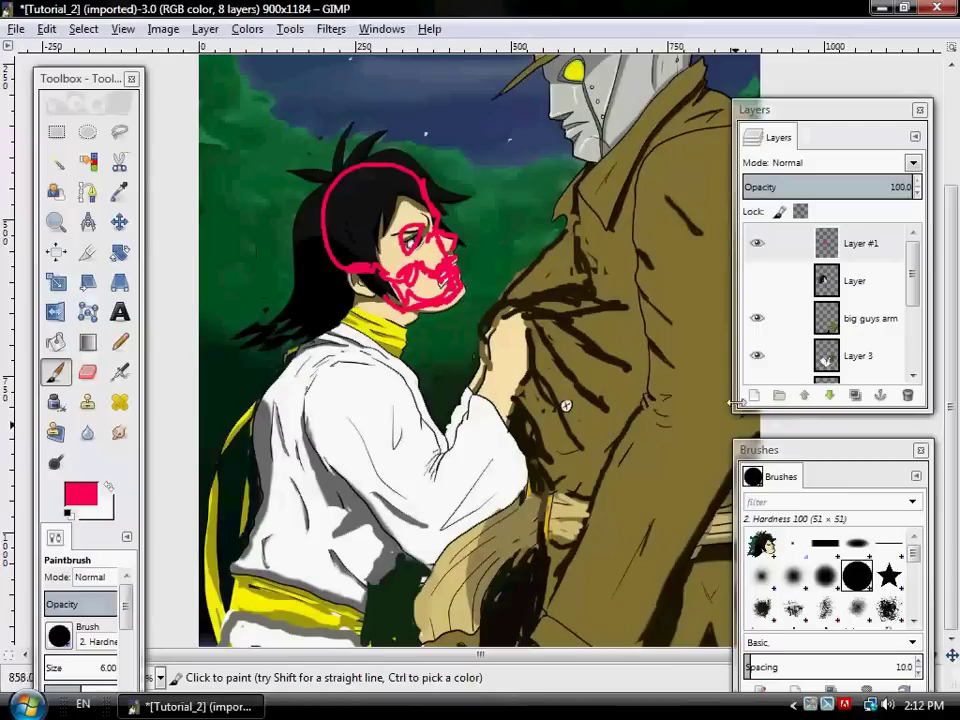
Hide the pink skull sketch on Layer #1 and make the corrected head on the layer named "Layer" visible.
{"action": "left_click", "coordinate": [860, 243]}
{"action": "left_click", "coordinate": [757, 243]}
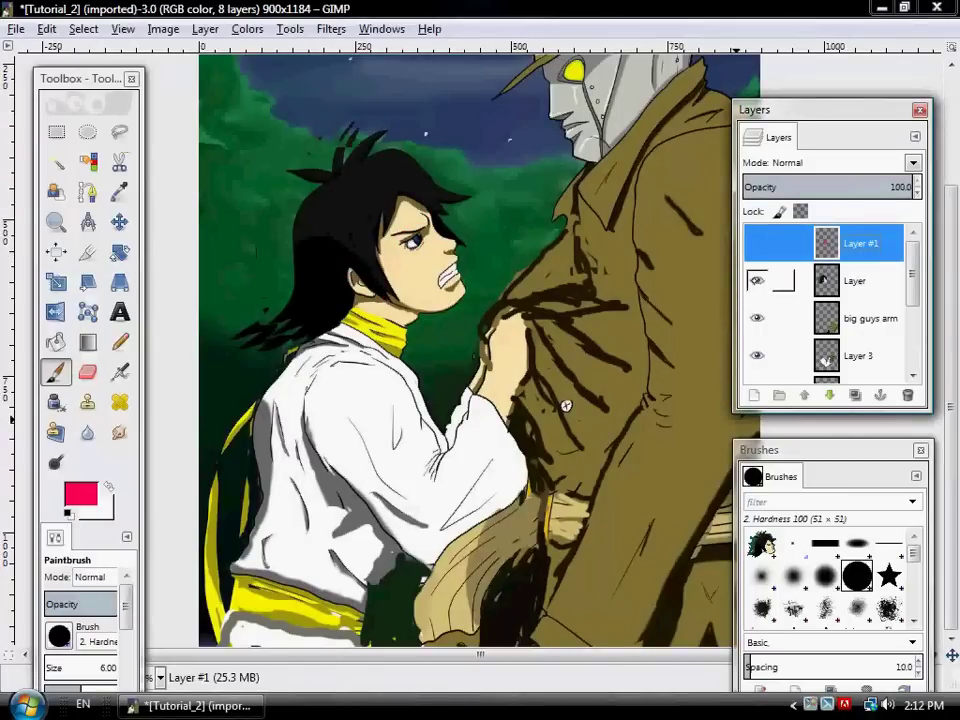
{"action": "left_click", "coordinate": [757, 281]}
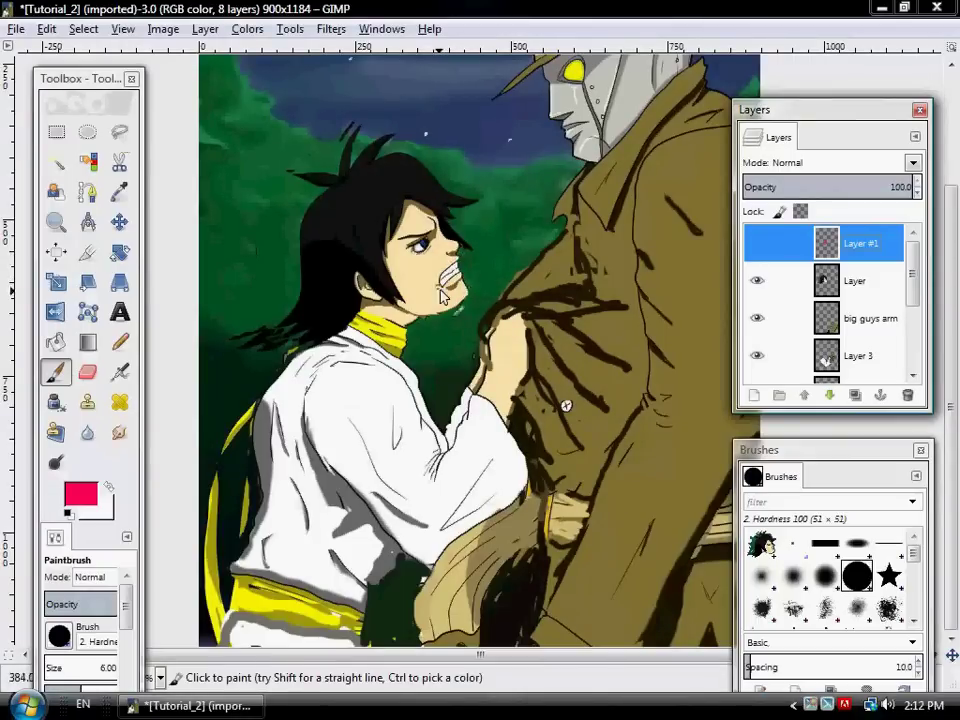
{"action": "left_click_drag", "start_coordinate": [430, 303], "coordinate": [421, 322]}
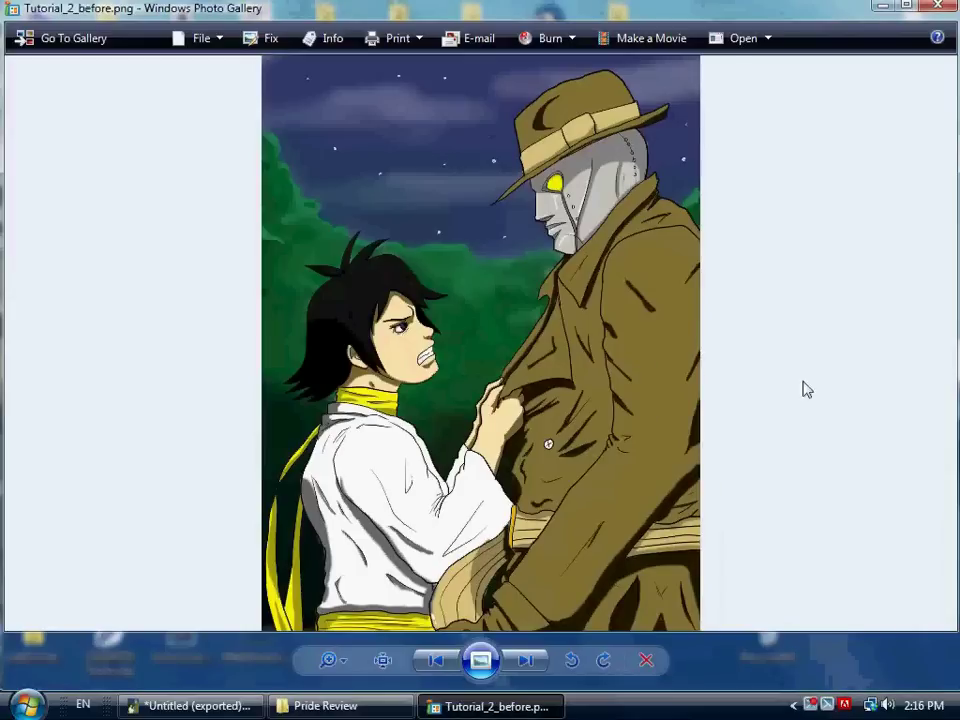
In Windows Photo Gallery, compare Tutorial_2_before.png with the corrected Tutorial_2.png.
{"action": "key", "text": "Right"}
{"action": "key", "text": "Right"}
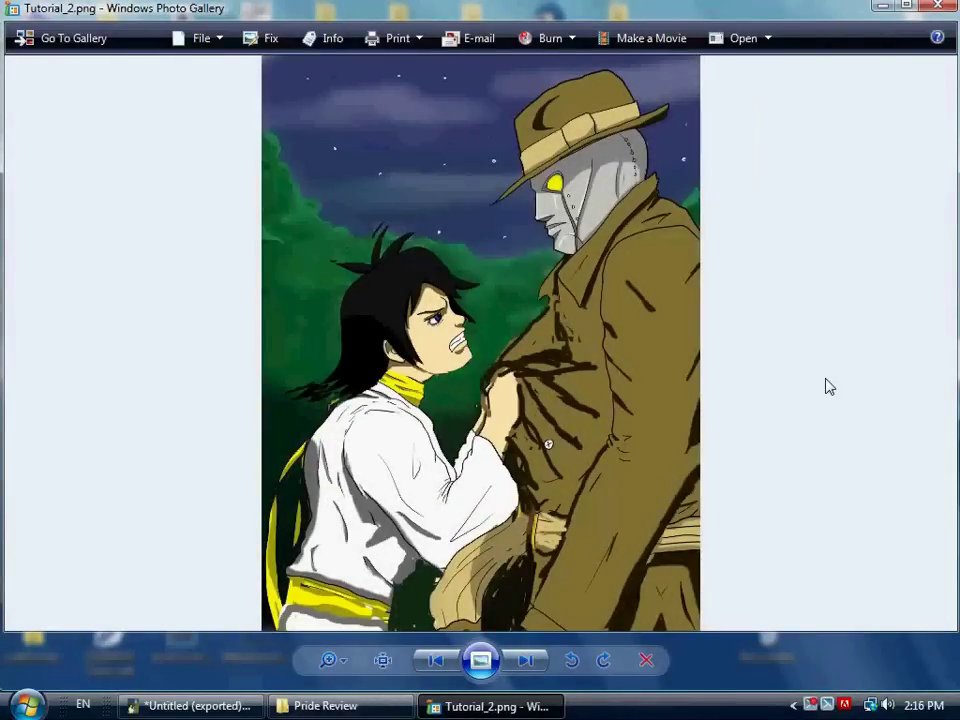